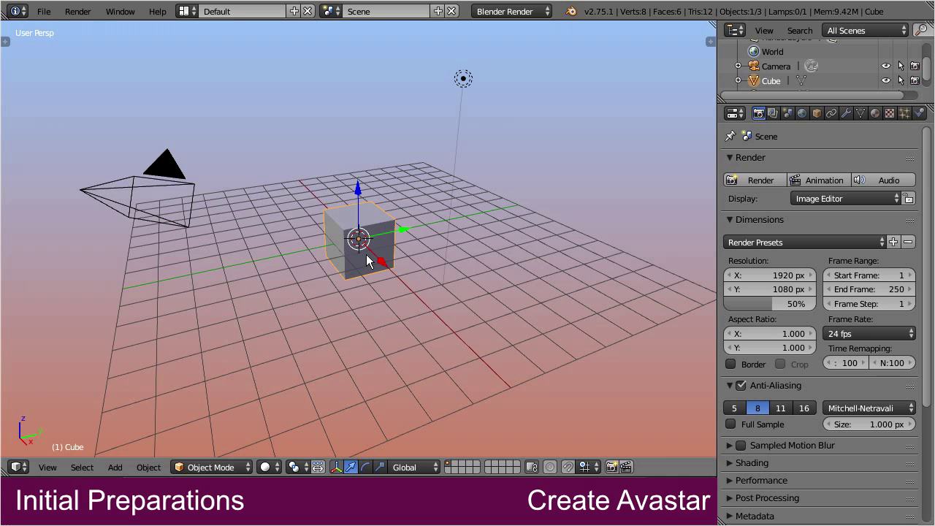
Delete the default cube and add an Avastar character with quads.
key(x)
click(342, 255)
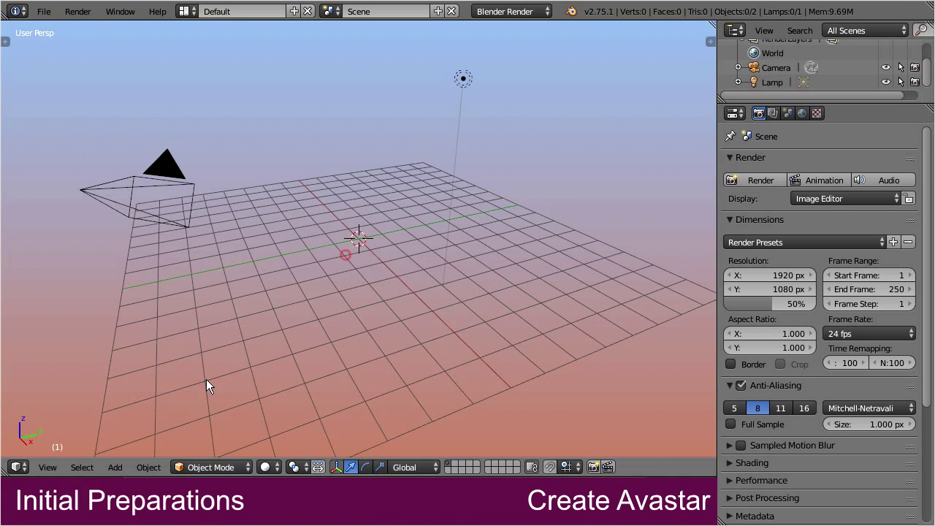
click(114, 467)
mouse_move(146, 227)
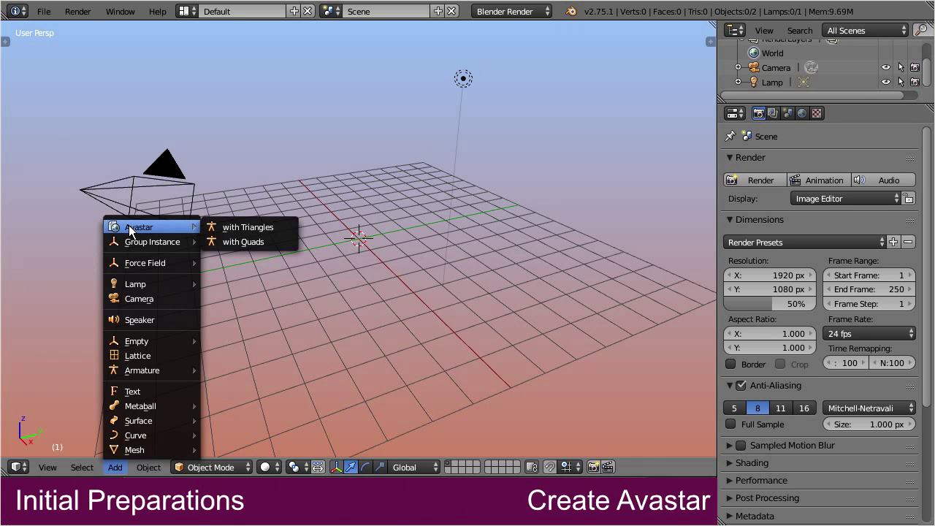
click(279, 242)
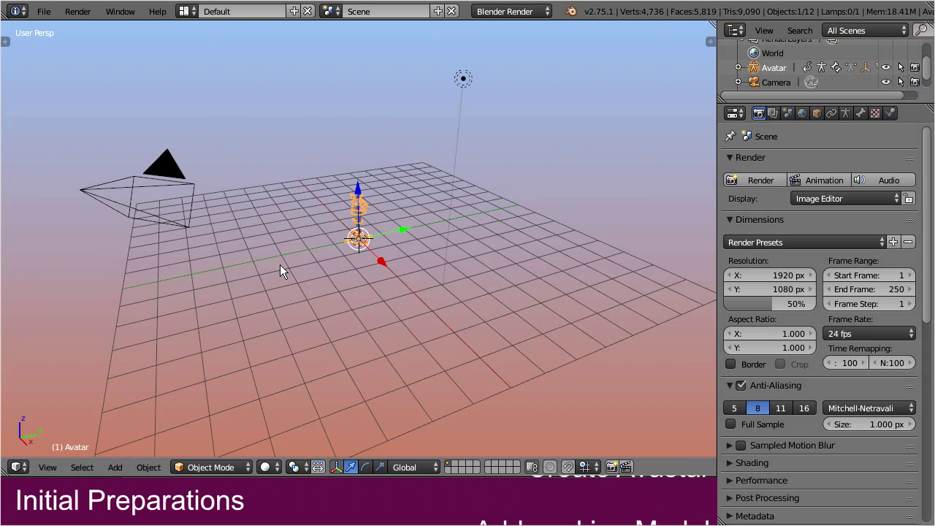
Append the Dress object from ava_dress_object.blend to the scene with the avatar.
key(KP_1)
key(KP_Decimal)
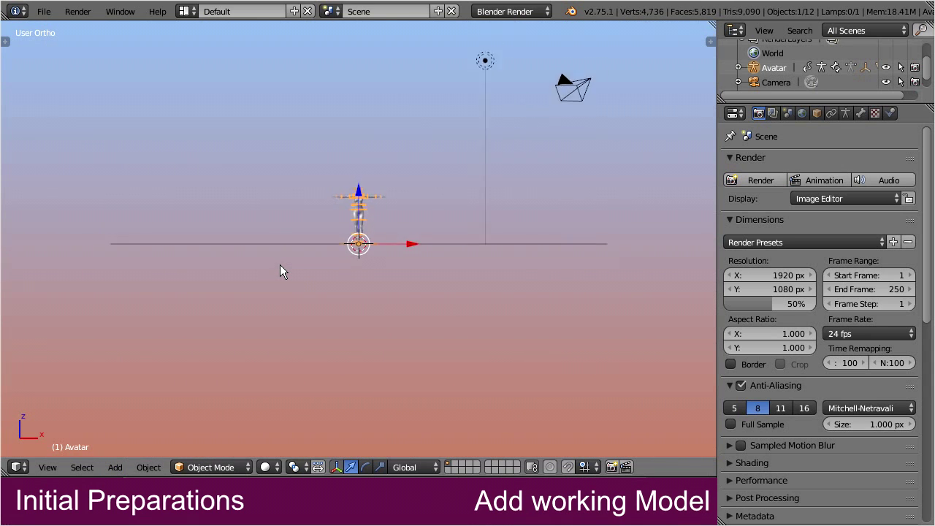
click(44, 11)
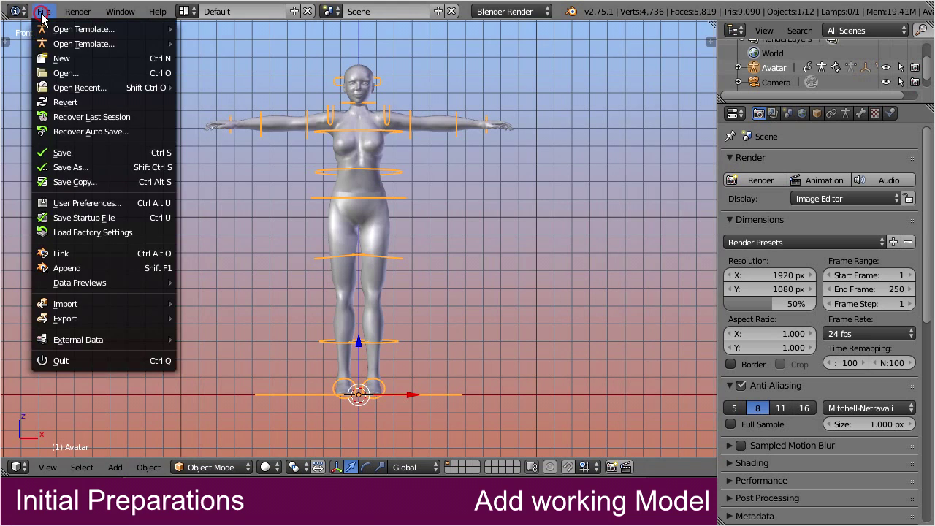
click(111, 268)
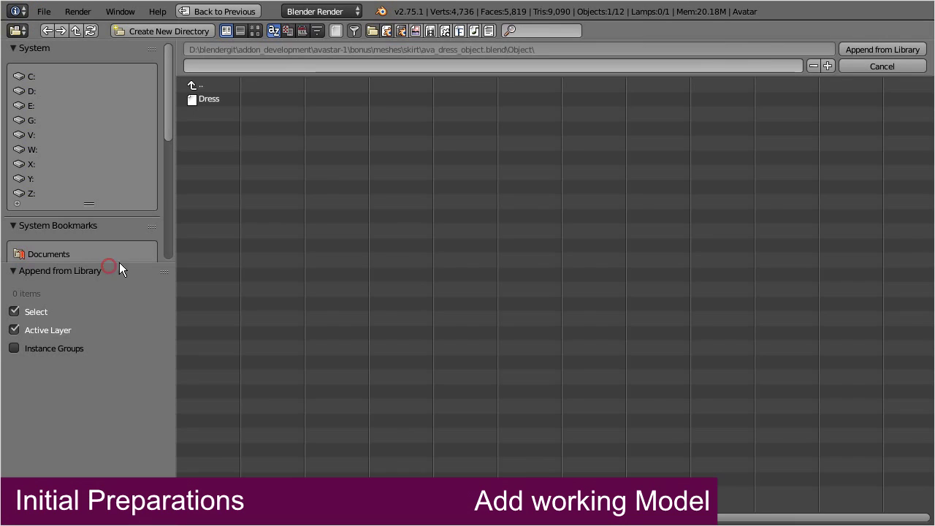
click(220, 101)
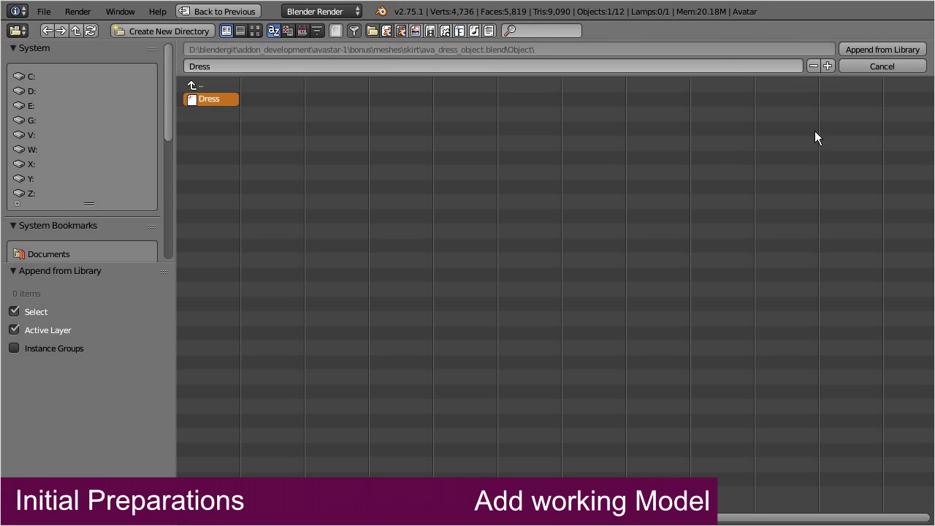
click(902, 50)
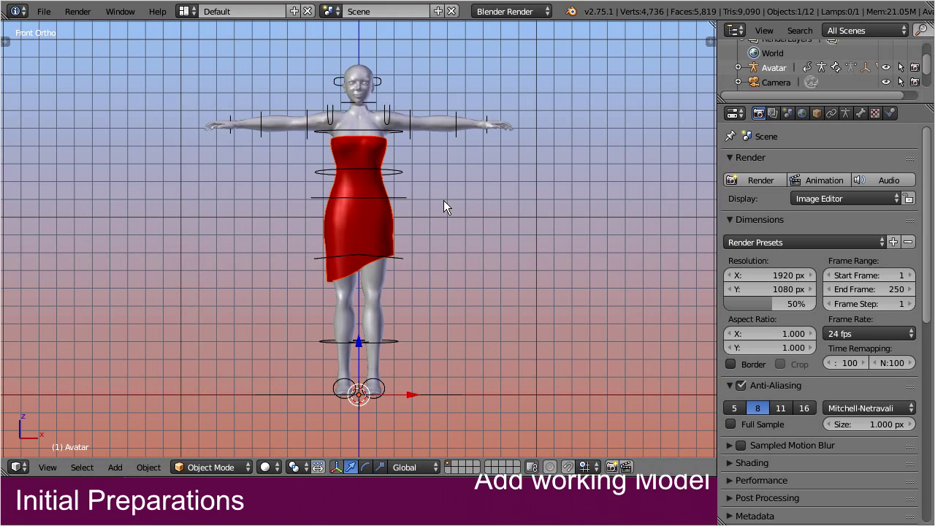
Select the dress and examine its complete list of vertex groups.
right_click(389, 223)
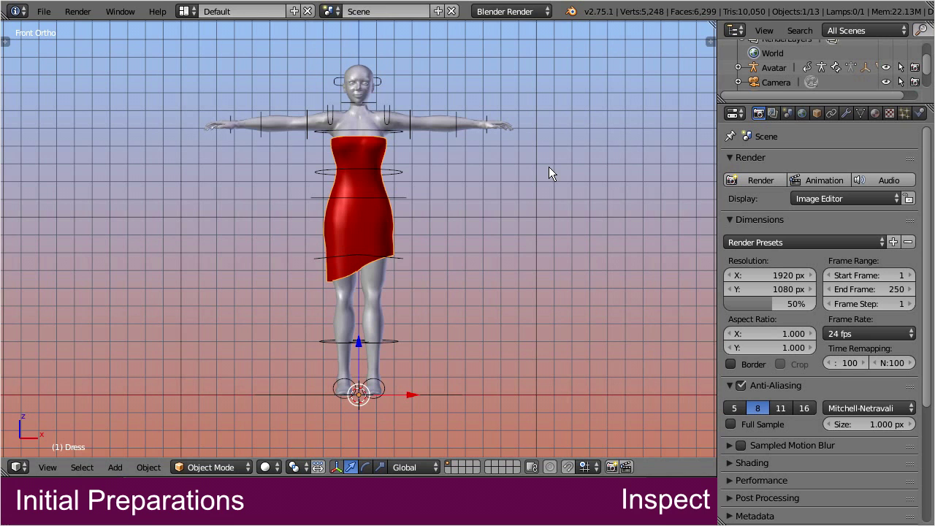
click(862, 112)
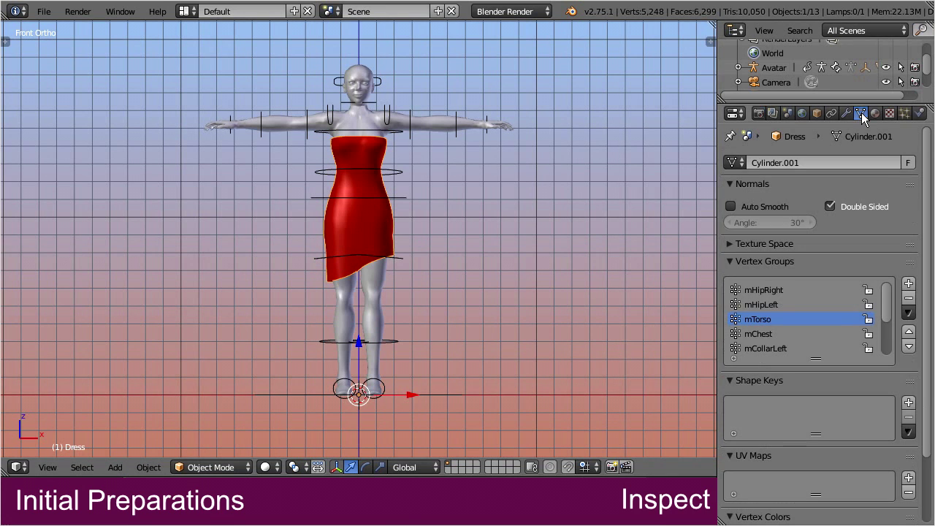
drag(924, 230, 926, 309)
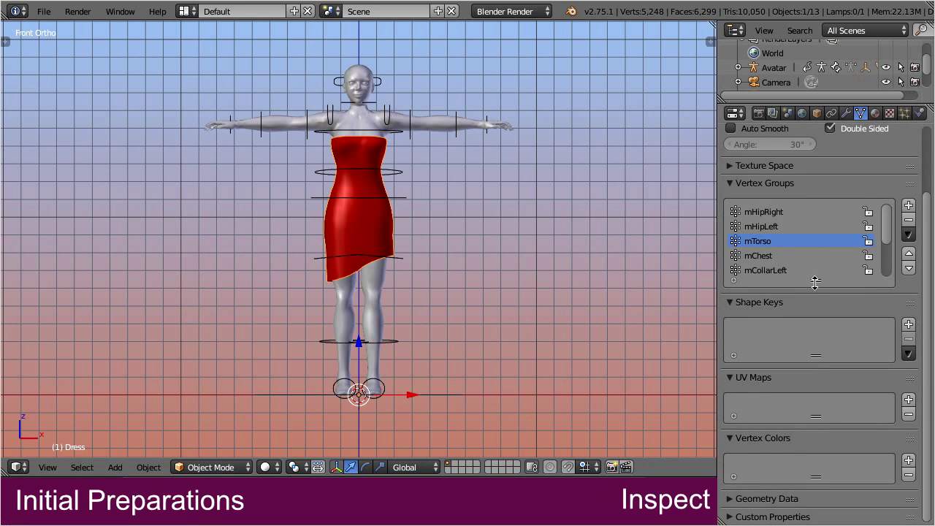
drag(815, 281, 820, 367)
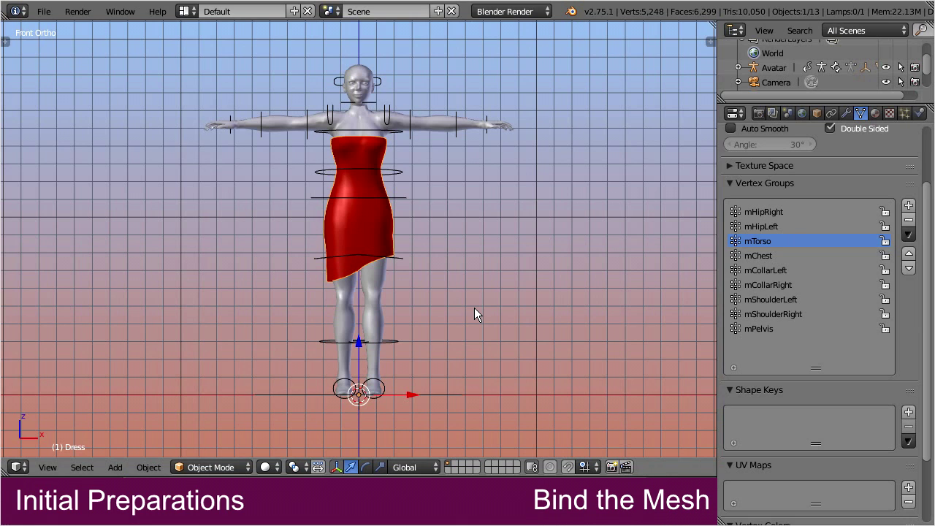
Bind the dress to the avatar's armature using Avastar skinning, with Weight set to Keep and Attach Sliders enabled.
right_click(402, 260)
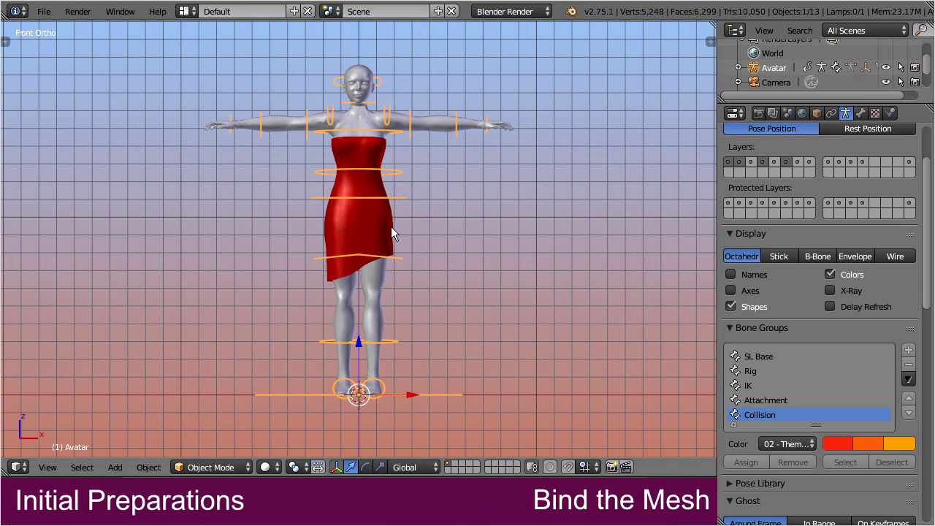
shift+right_click(389, 234)
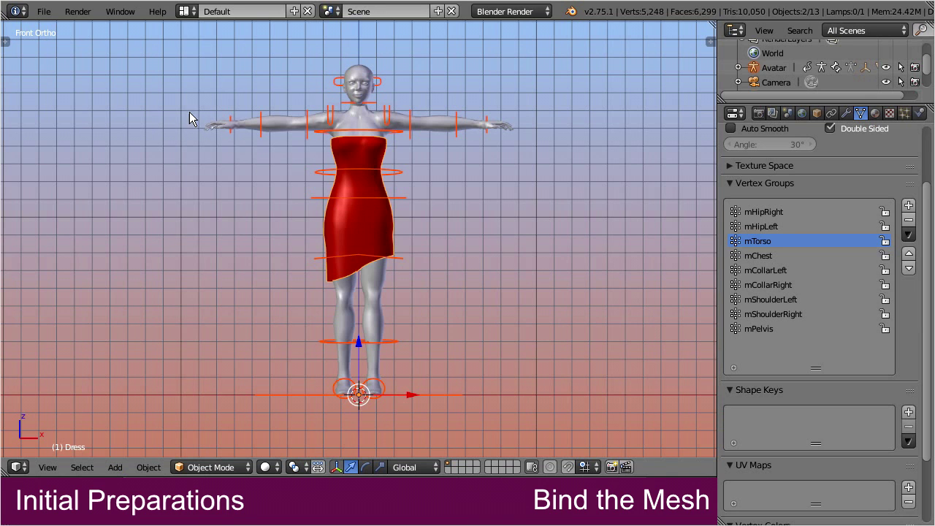
click(5, 43)
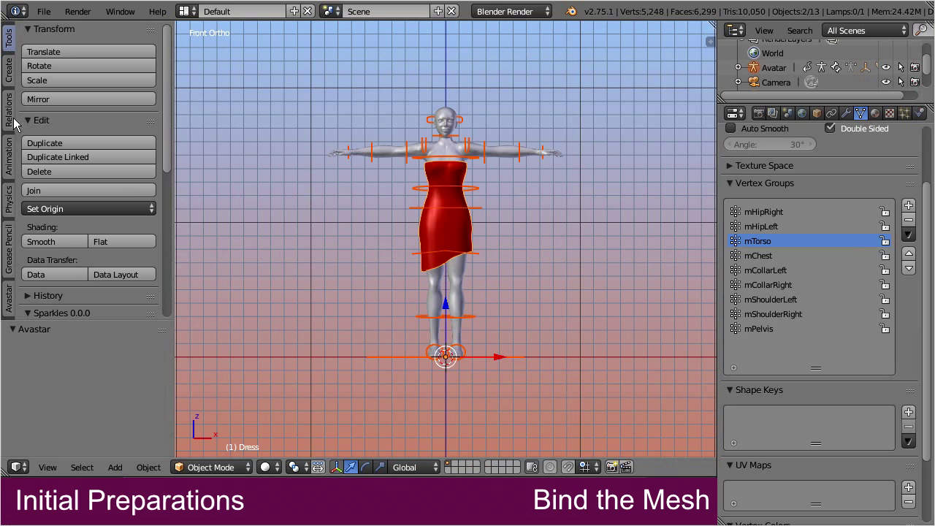
click(7, 310)
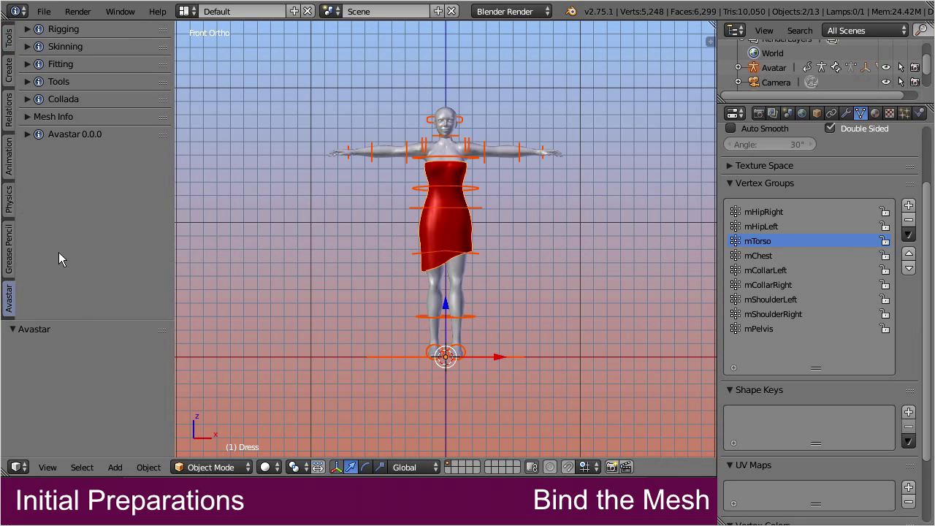
click(120, 46)
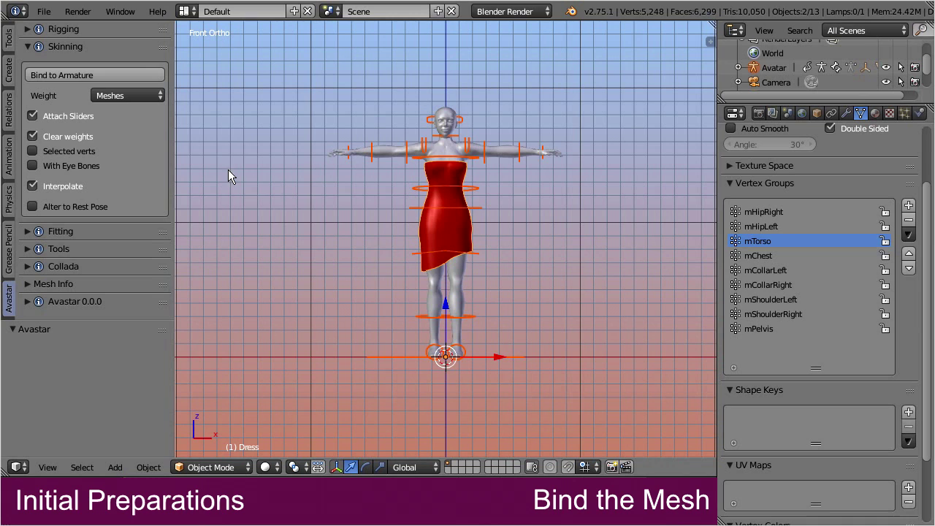
click(159, 95)
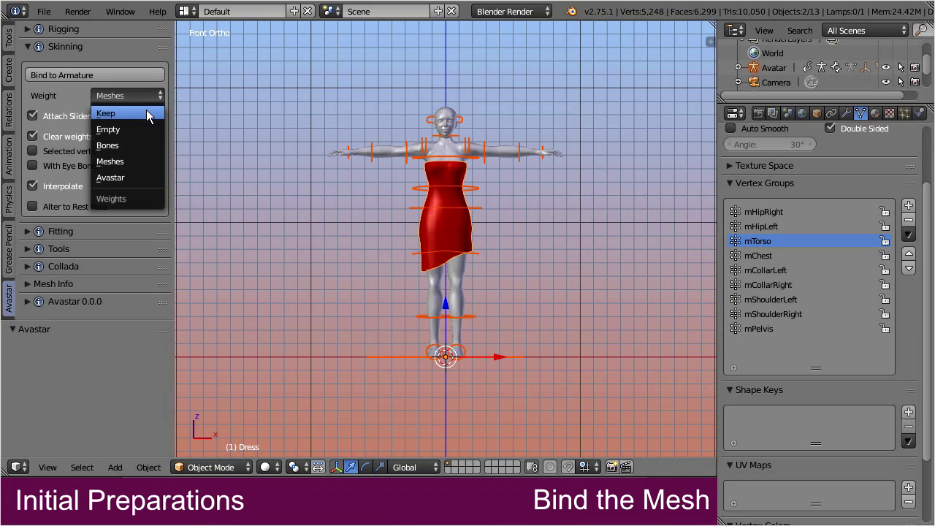
click(149, 116)
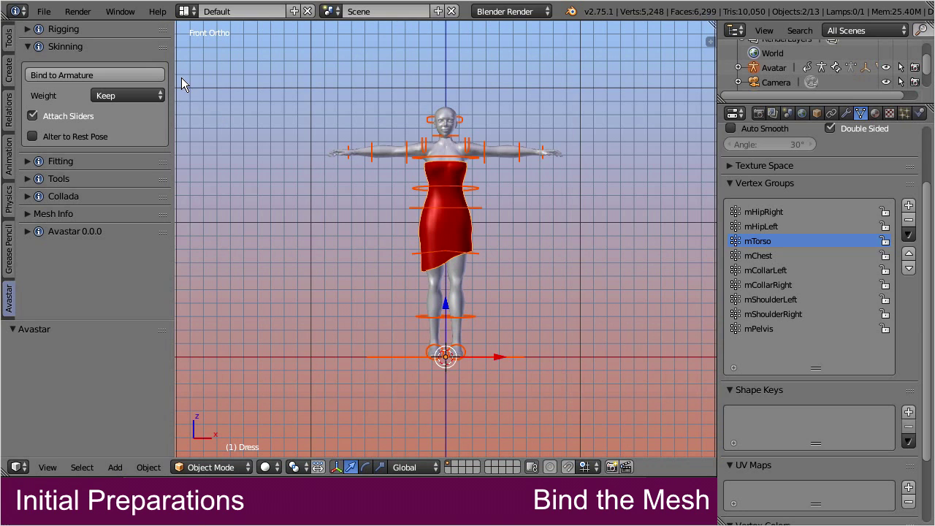
click(142, 75)
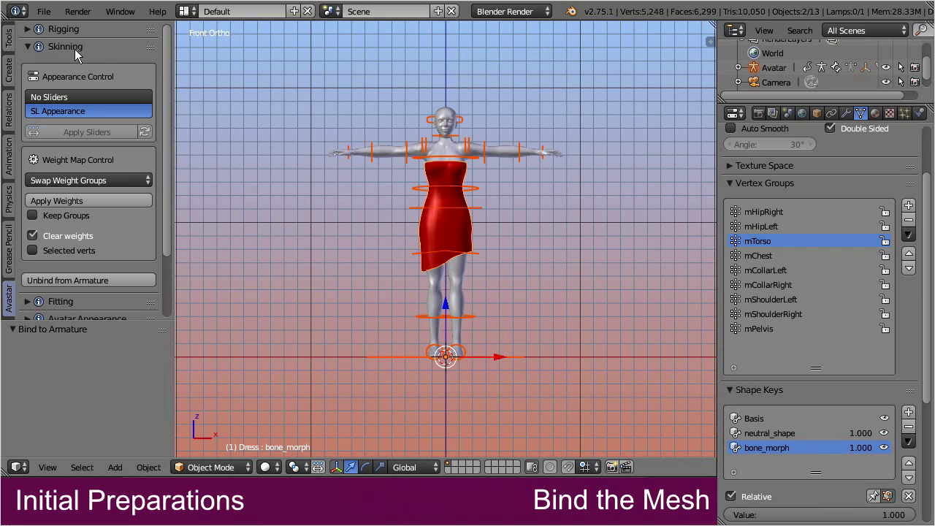
Switch the dress's appearance control to No Sliders and back to SL Appearance.
click(75, 97)
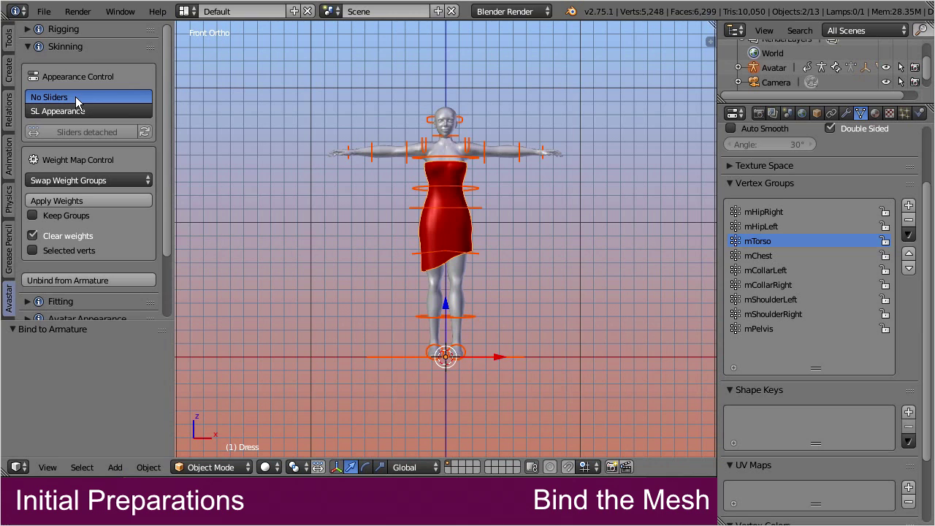
click(125, 111)
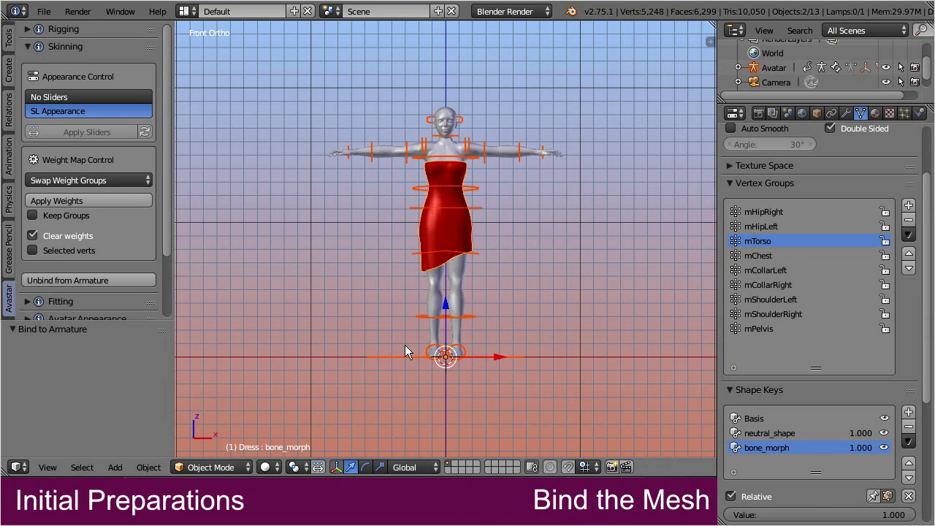
click(82, 47)
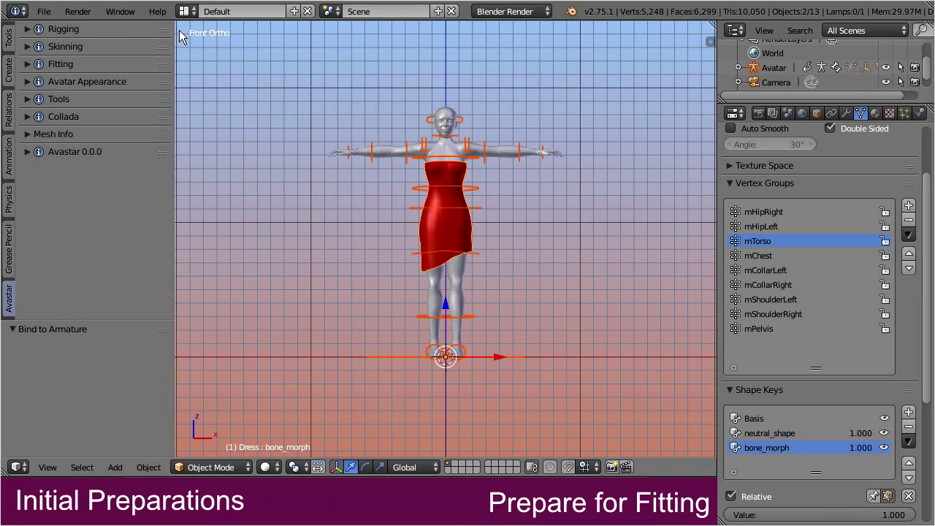
Apply the Skin visibility preset for weight painting, disable bone limits and display the bones as Stick.
click(92, 28)
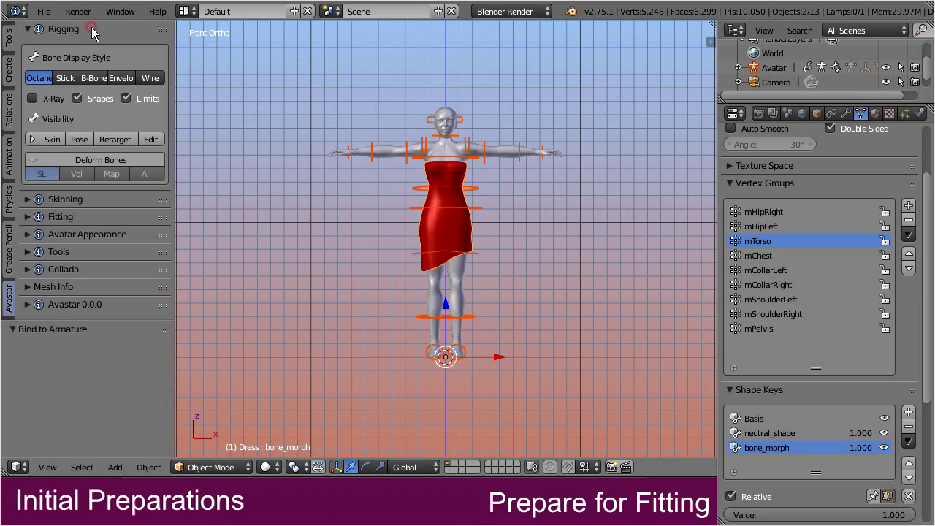
click(50, 140)
click(116, 99)
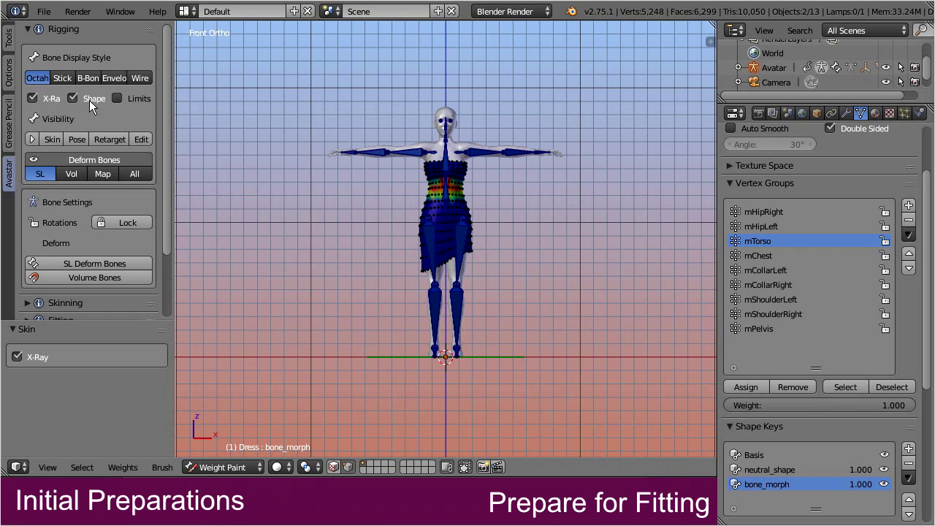
click(61, 78)
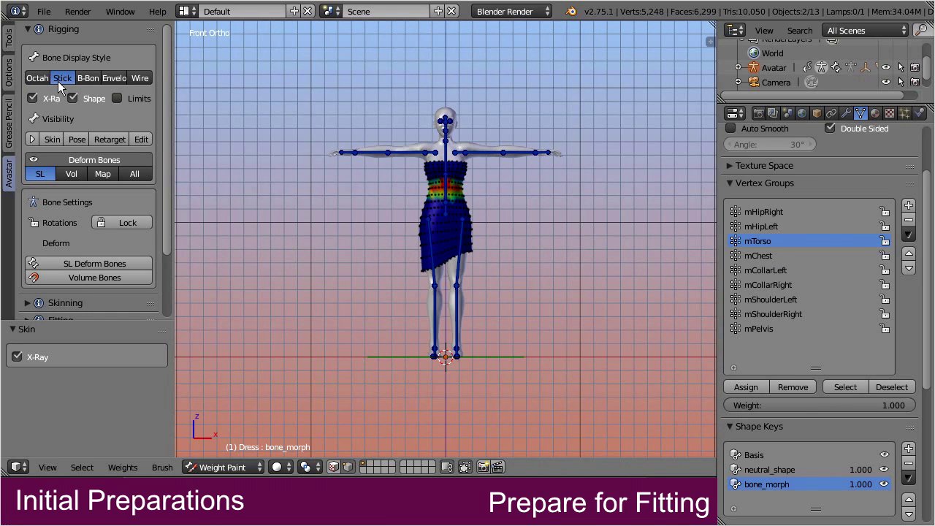
click(58, 81)
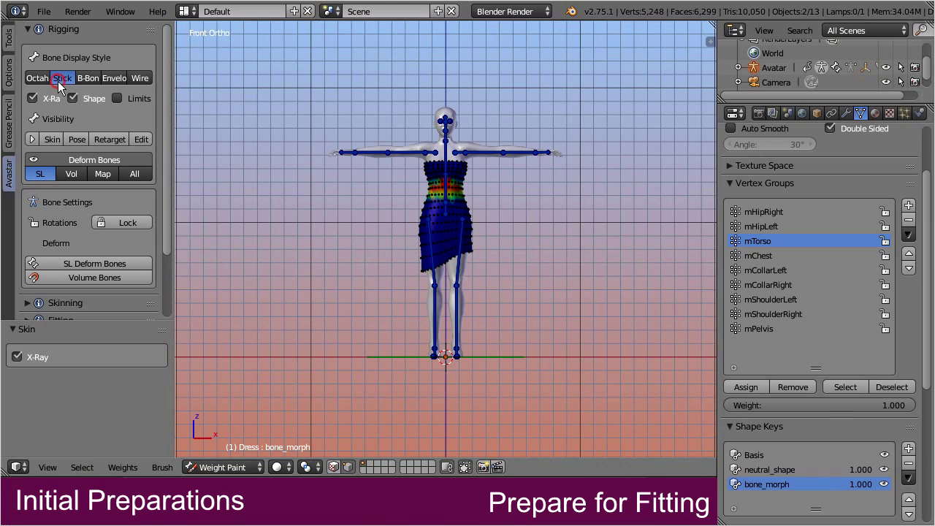
Restrict the displayed deform bones to Map and turn off vertex selection masking on the dress.
click(91, 177)
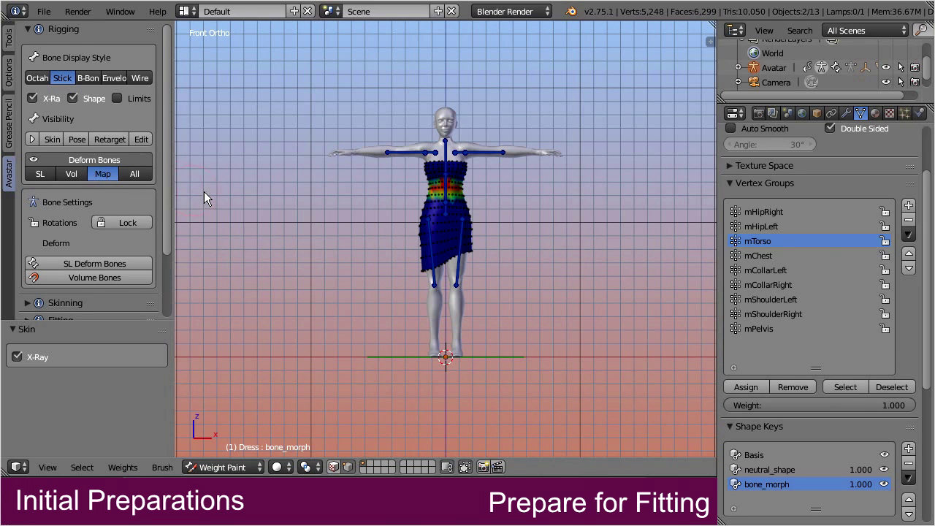
click(344, 466)
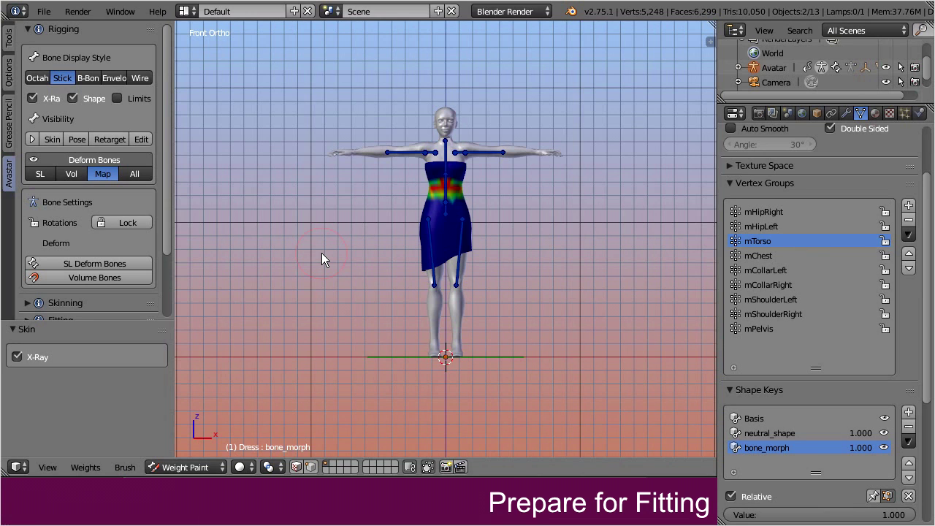
click(29, 29)
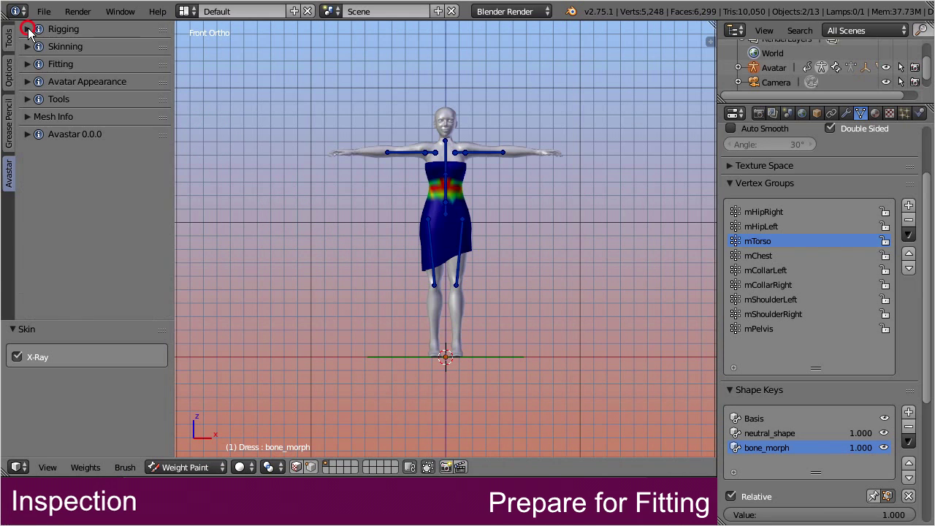
Apply the Fully Fitted fitting preset to the dress.
click(76, 66)
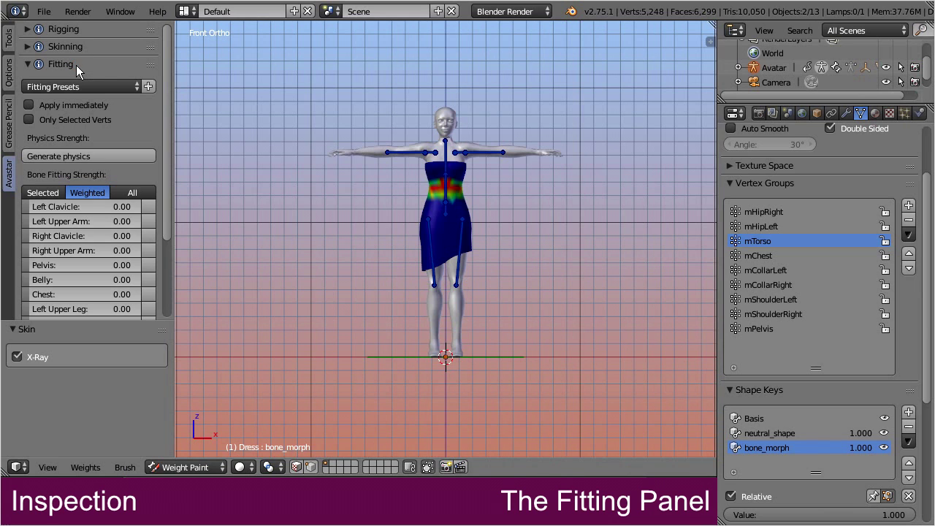
drag(166, 111, 167, 139)
click(135, 56)
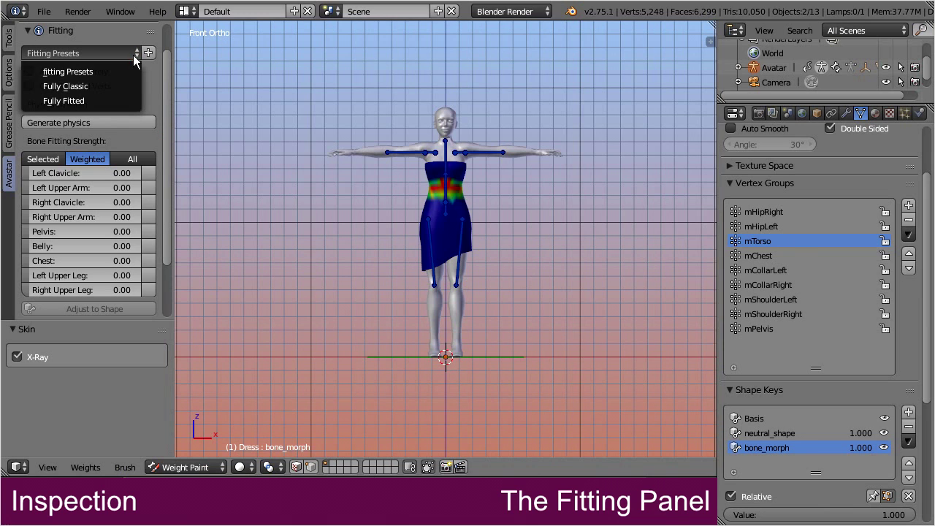
click(97, 101)
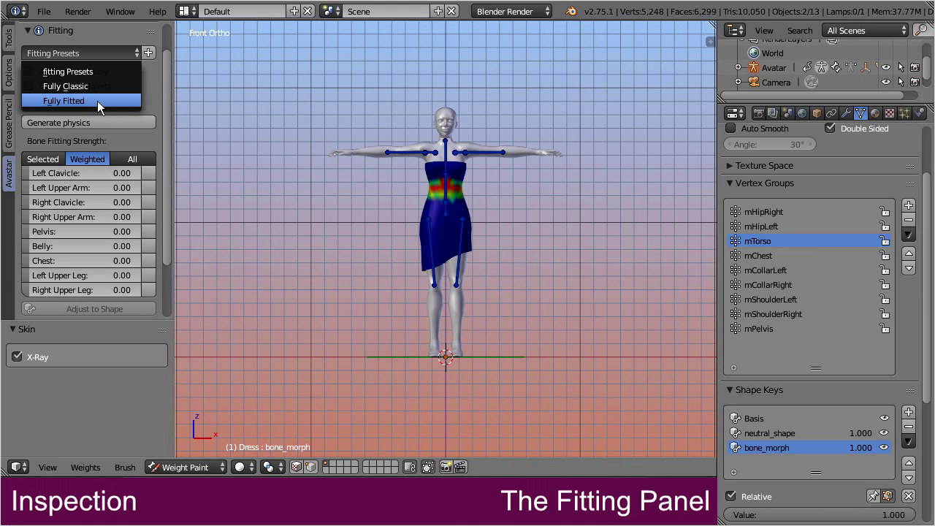
click(98, 101)
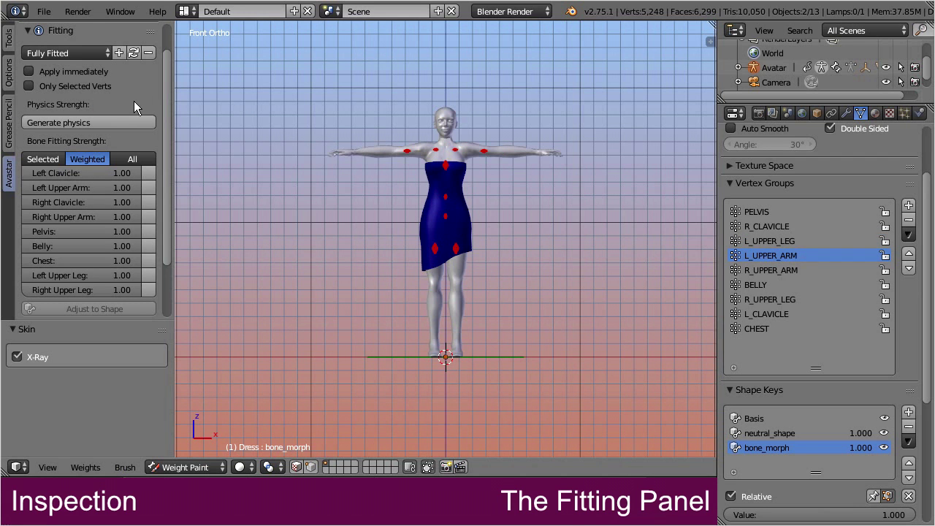
scroll(455, 215, up, 5)
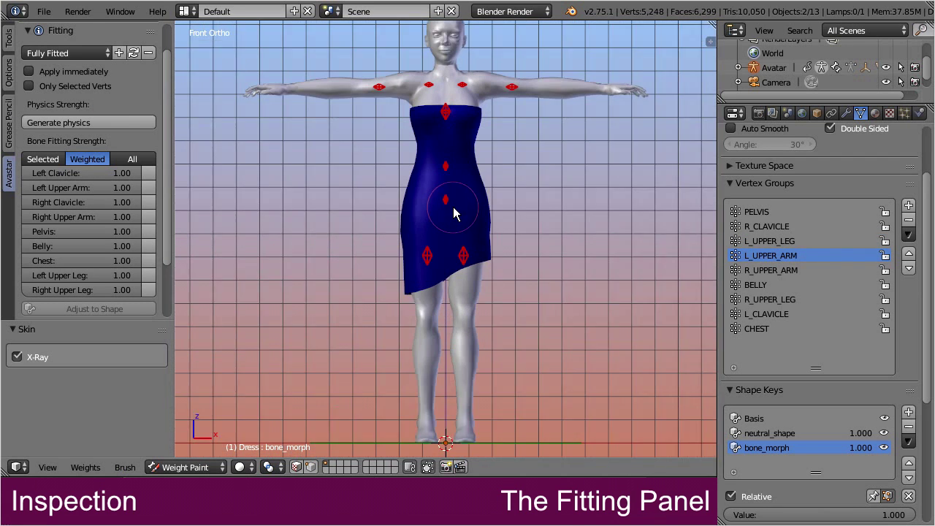
Expand the Avatar Appearance settings and load the appearance sliders for the dressed character.
shift+middle_drag(468, 152, 463, 244)
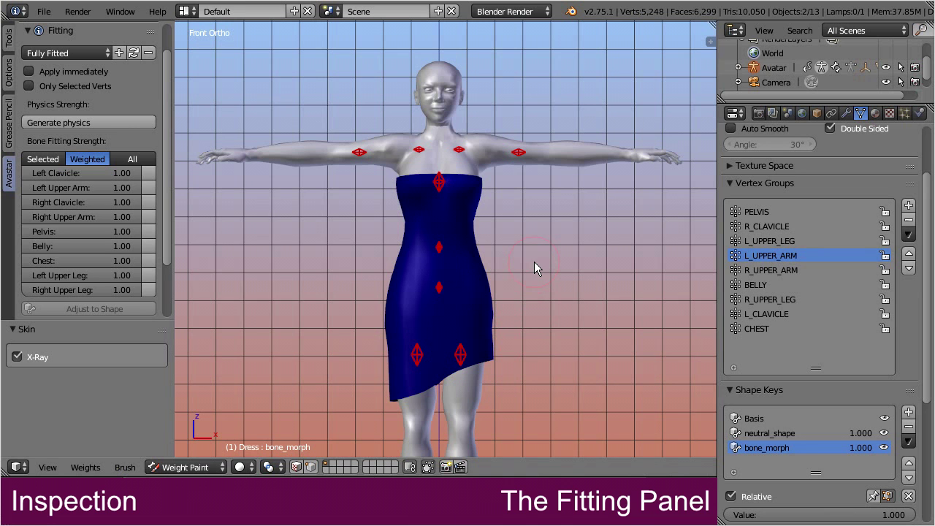
middle_drag(507, 264, 640, 282)
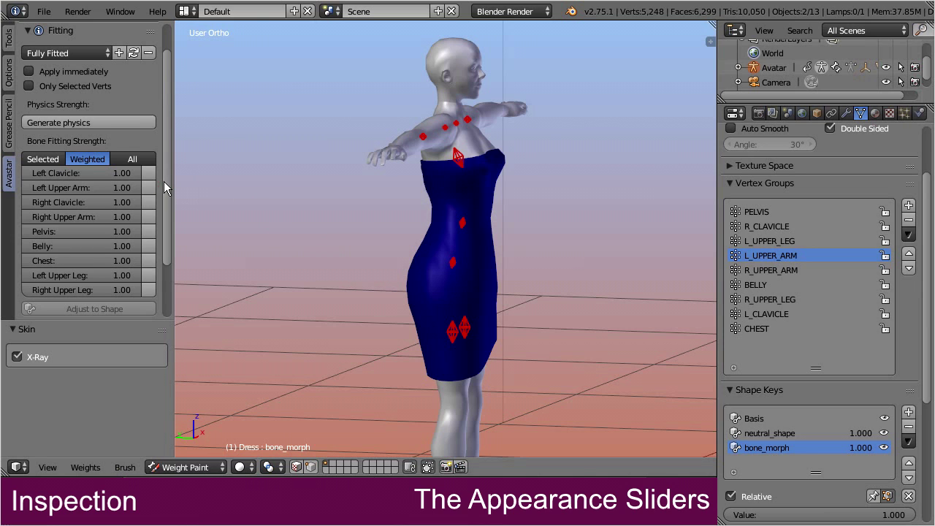
drag(163, 181, 165, 248)
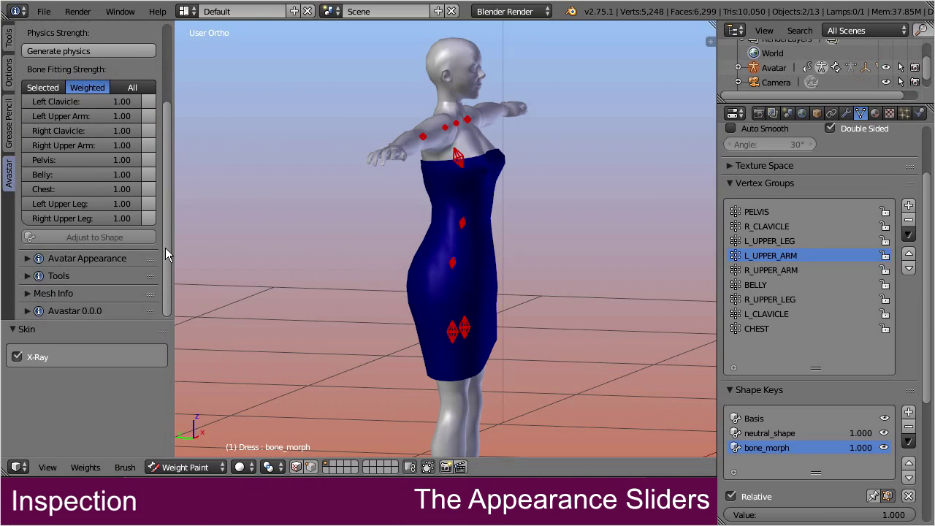
click(108, 257)
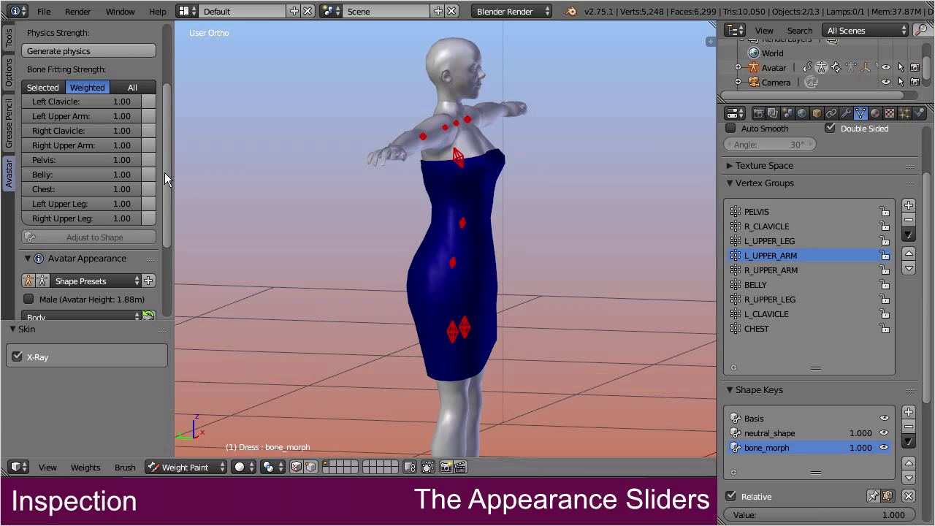
drag(165, 172, 165, 236)
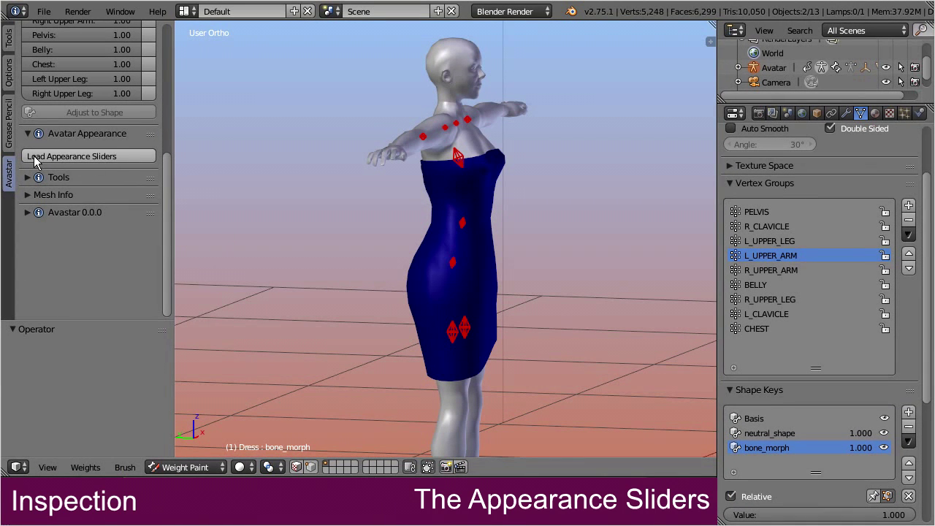
click(143, 158)
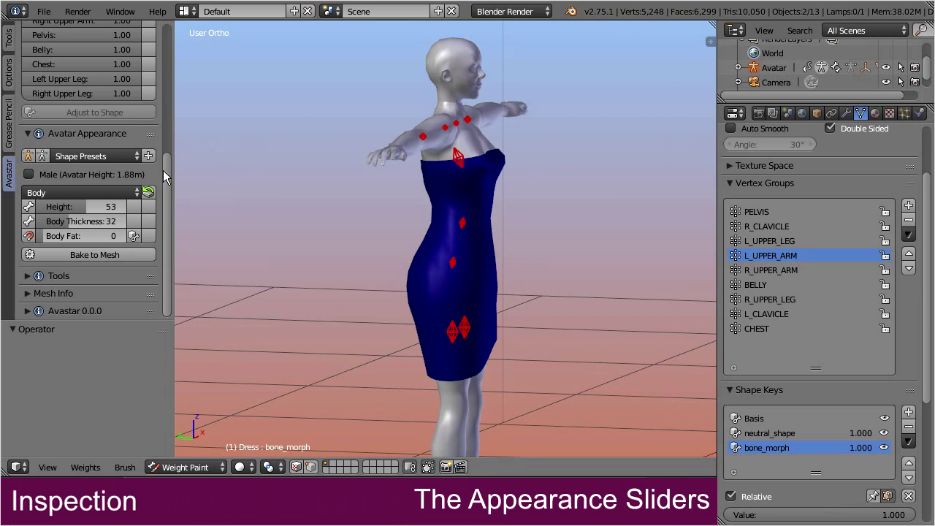
Switch the appearance sliders from the Body group to the Fitted group.
click(111, 193)
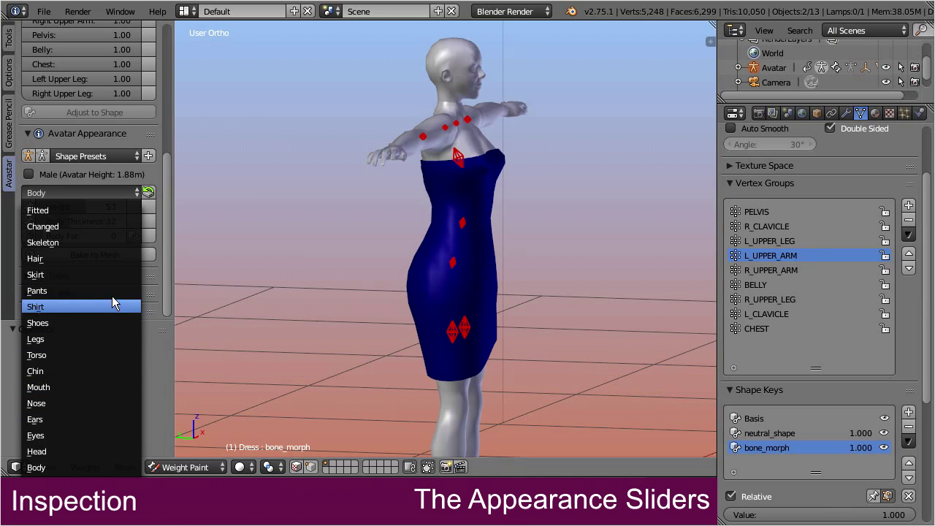
click(111, 209)
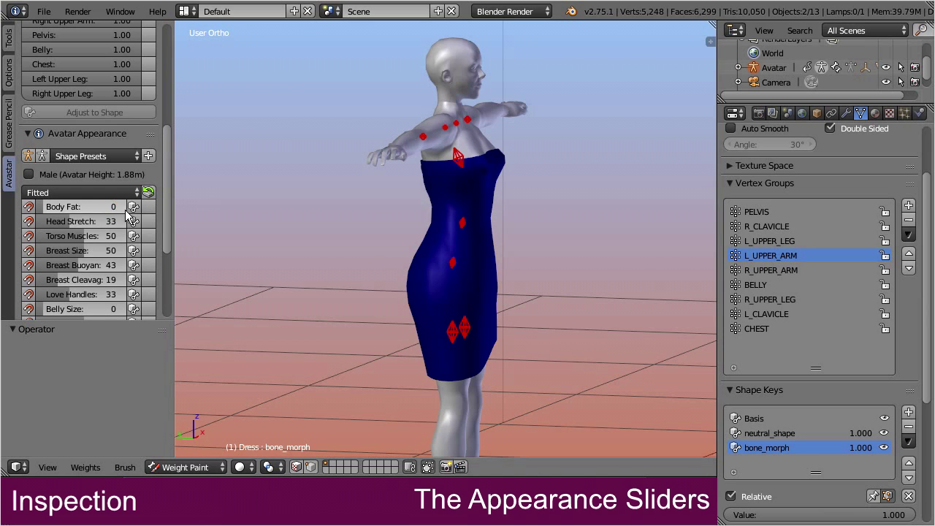
drag(167, 226, 166, 245)
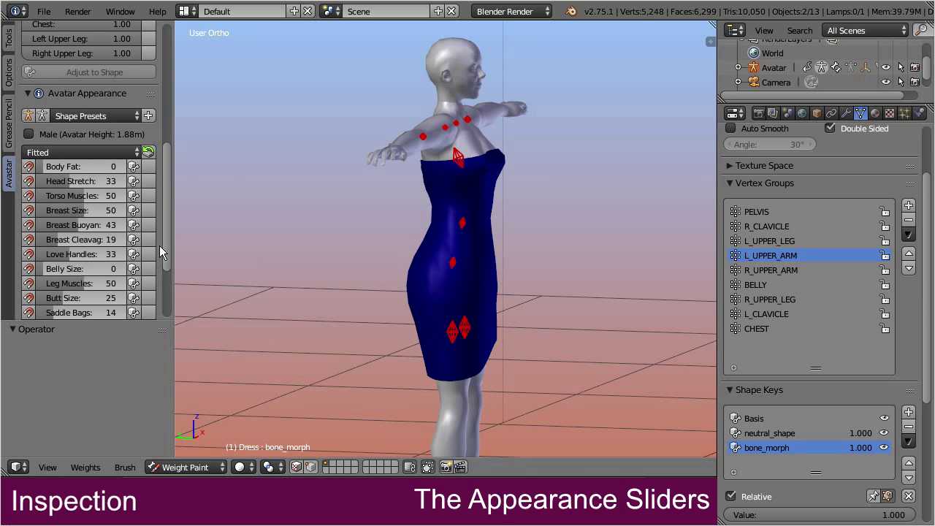
Set the Belly Size slider to 100 and inspect the dress's deformation from the side.
click(45, 269)
text(9)
key(Return)
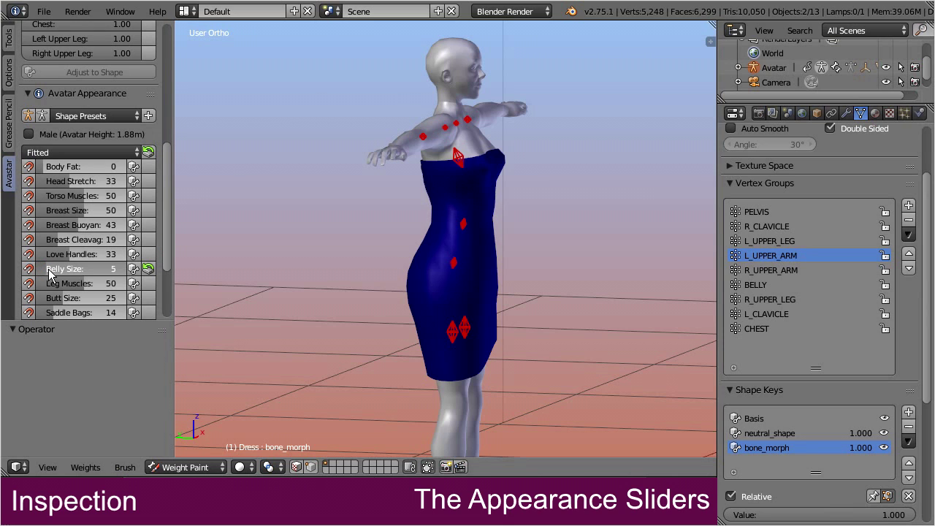
drag(56, 271, 134, 274)
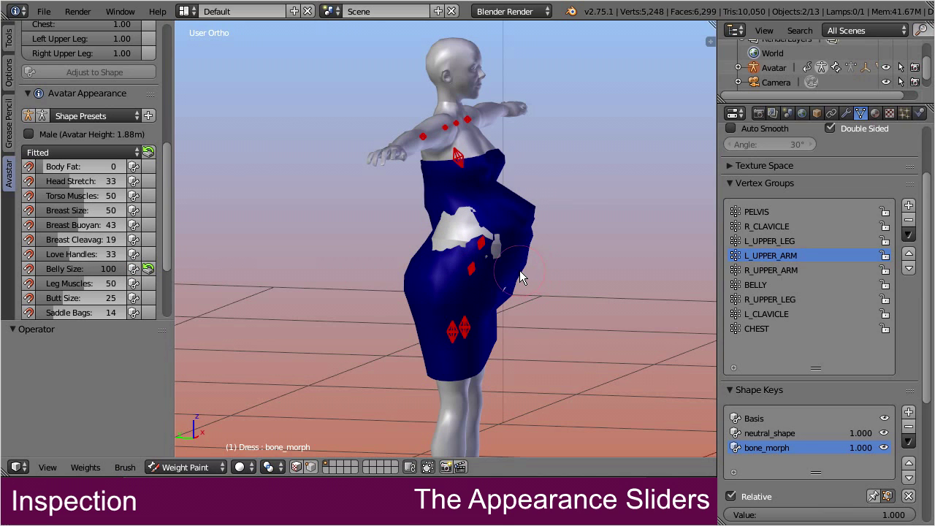
middle_drag(509, 269, 555, 269)
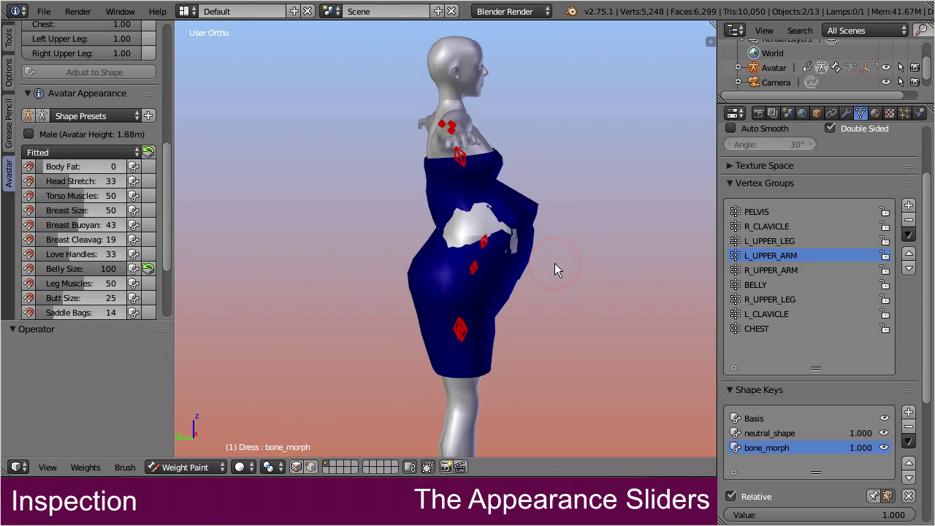